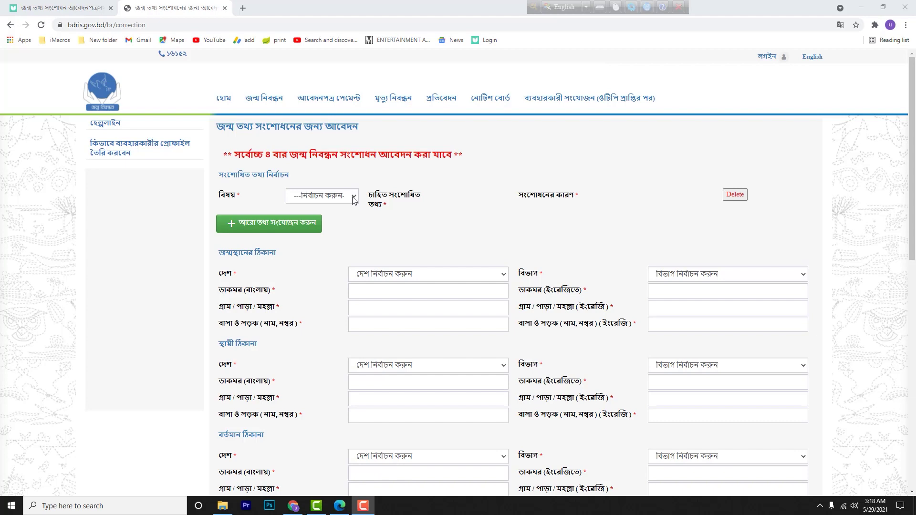
# Request correction of the father's name in English, enter the corrected name and choose ভুল লিপিবদ্ধ করা হয়েছিল as the reason.
pyautogui.click(353, 199)
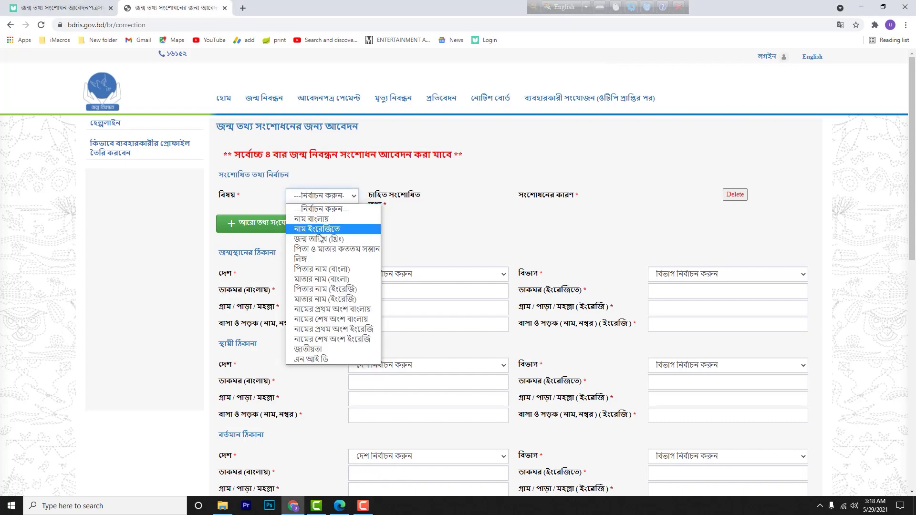
pyautogui.click(315, 289)
pyautogui.click(460, 197)
pyautogui.click(467, 220)
pyautogui.click(682, 202)
pyautogui.click(671, 220)
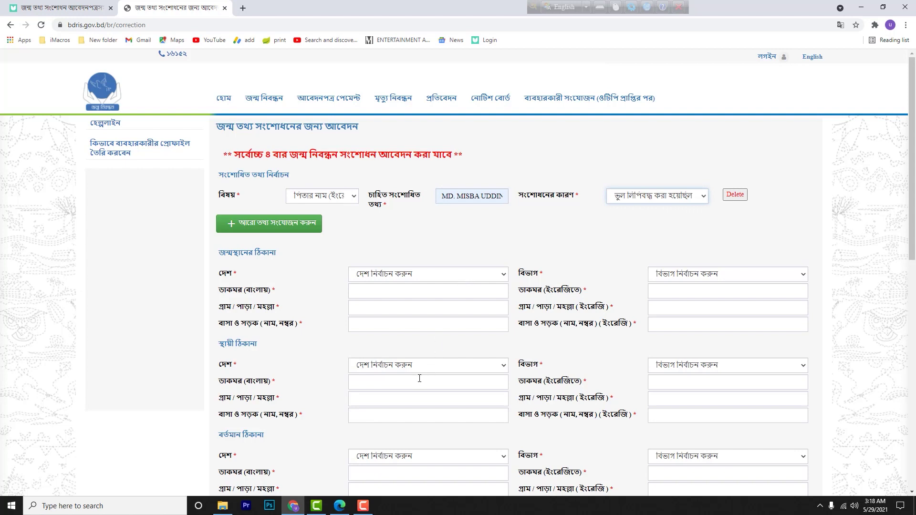
# Set the country of the birthplace address to বাংলাদেশ.
pyautogui.scroll(-3, 396, 346)
pyautogui.scroll(-2, 397, 342)
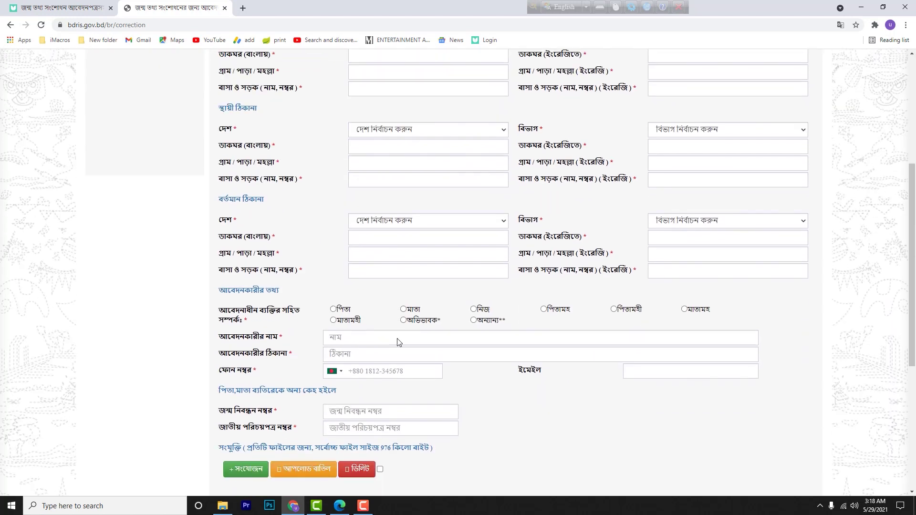
pyautogui.scroll(-3, 398, 333)
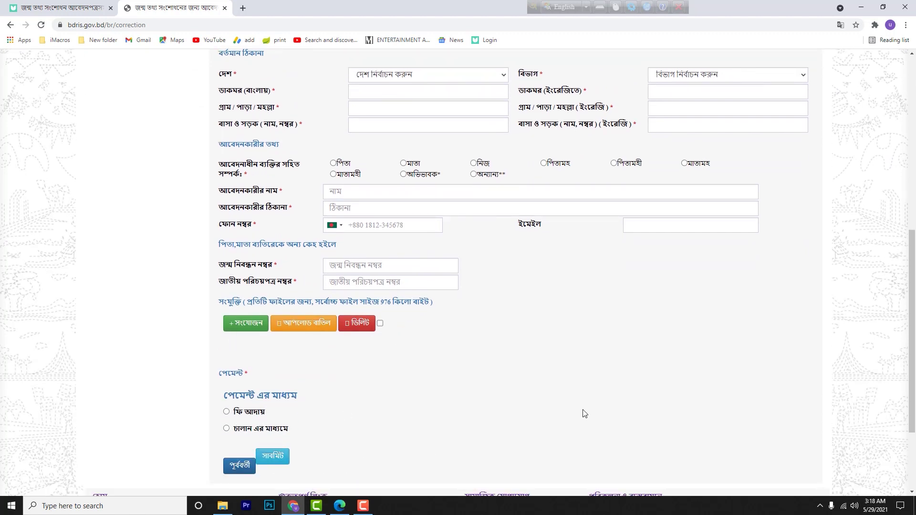
pyautogui.scroll(3, 633, 385)
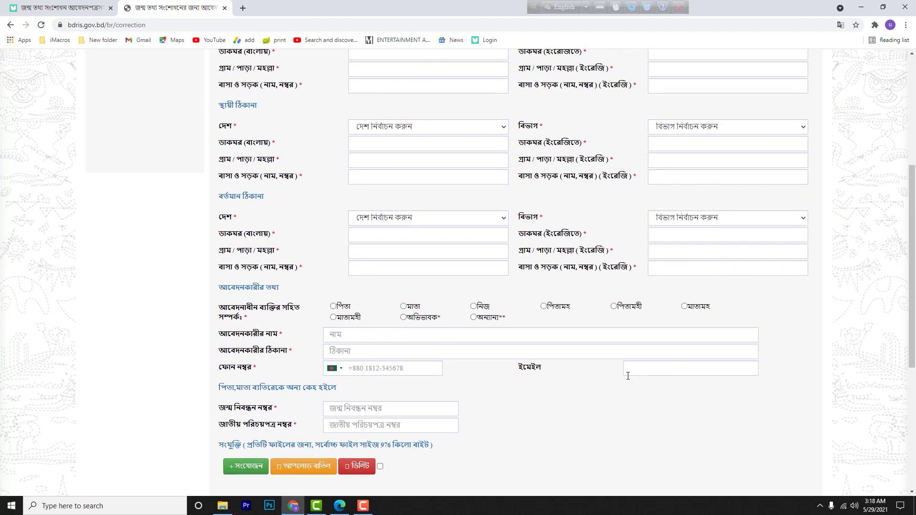
pyautogui.scroll(4, 627, 375)
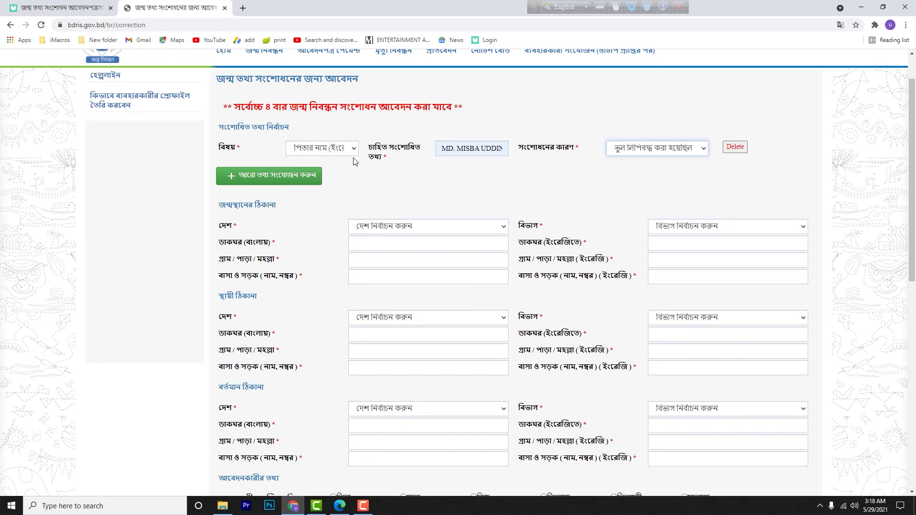
pyautogui.click(470, 228)
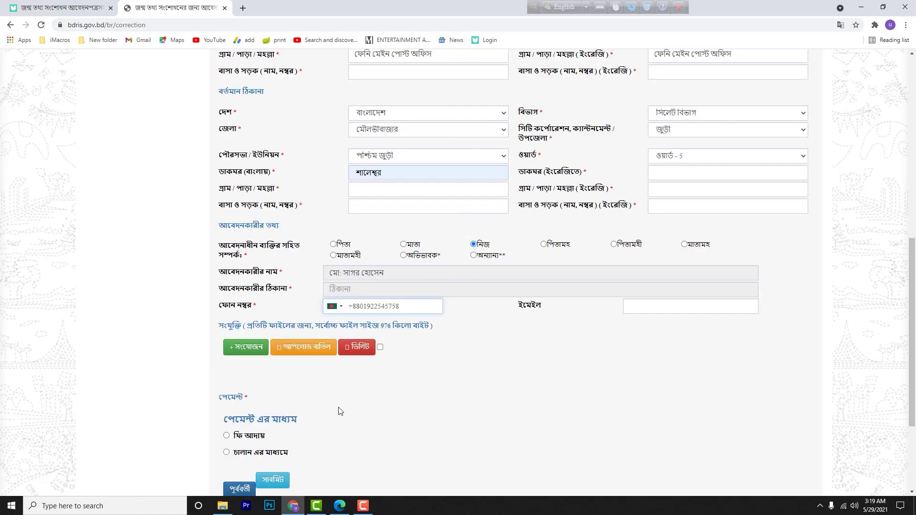
# Choose ফি আদায় as the payment method and try to submit the correction application.
pyautogui.click(226, 435)
pyautogui.click(271, 480)
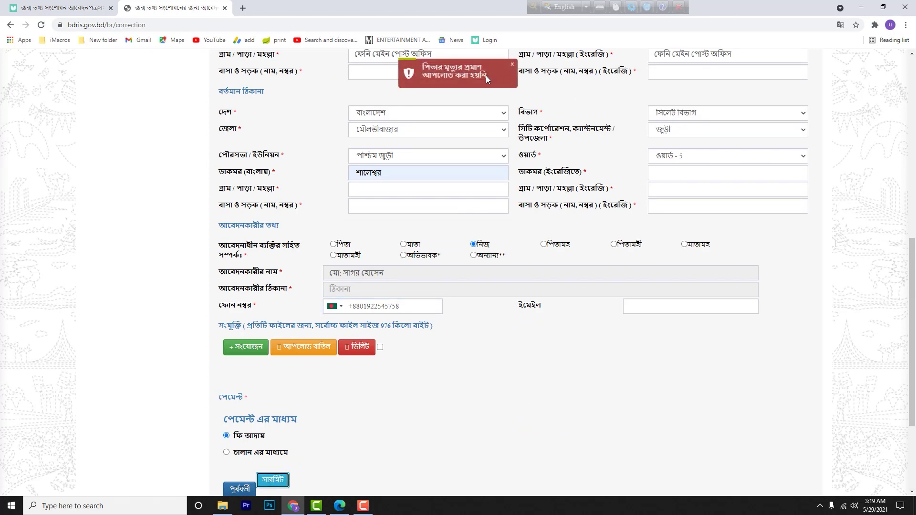
# Delete the correction entry for the father's name in English.
pyautogui.scroll(4, 485, 77)
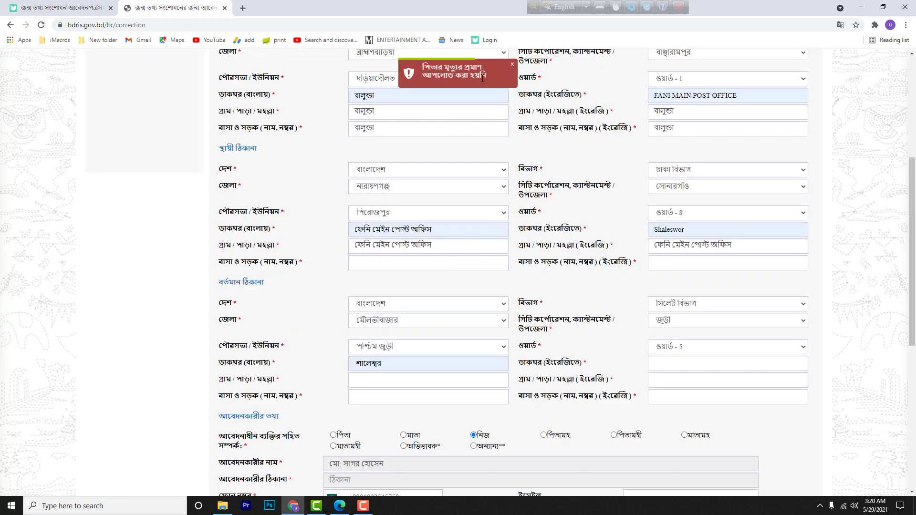
pyautogui.scroll(1, 481, 79)
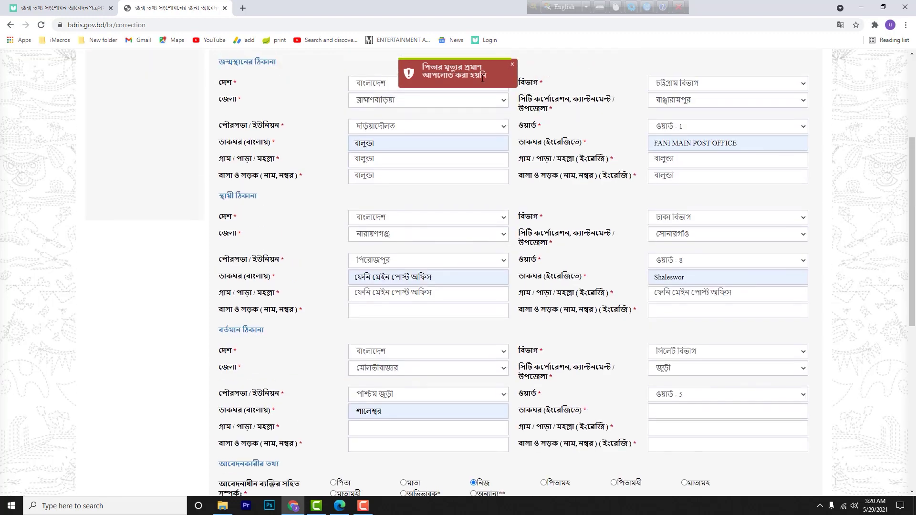
pyautogui.scroll(3, 481, 79)
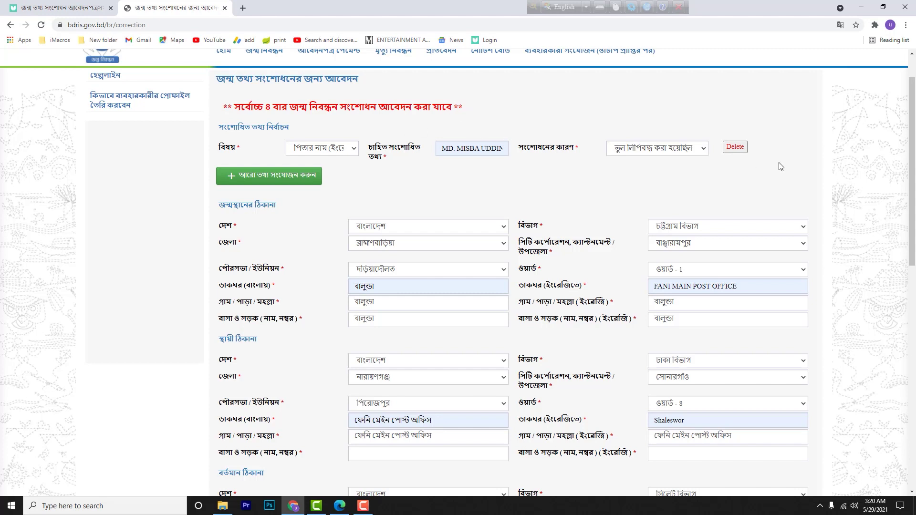
pyautogui.click(735, 147)
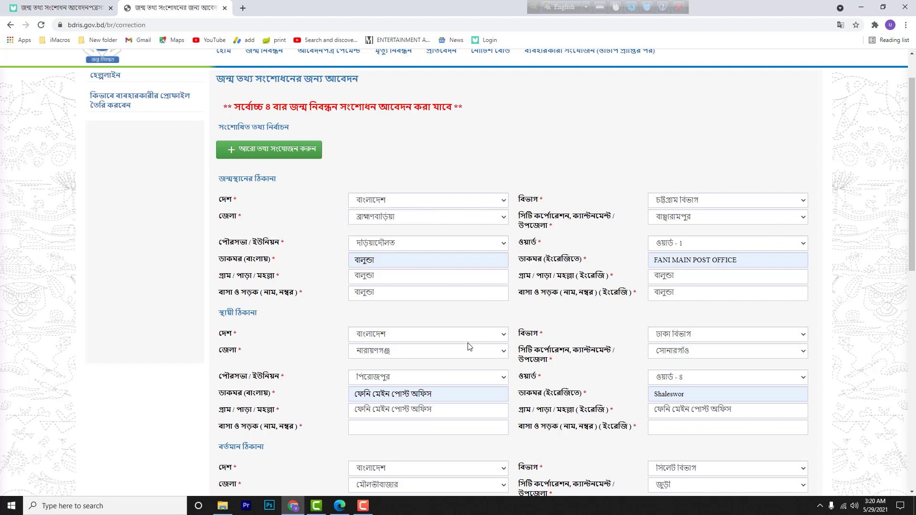
# Attach the file 6.pdf to the correction application.
pyautogui.scroll(-6, 464, 352)
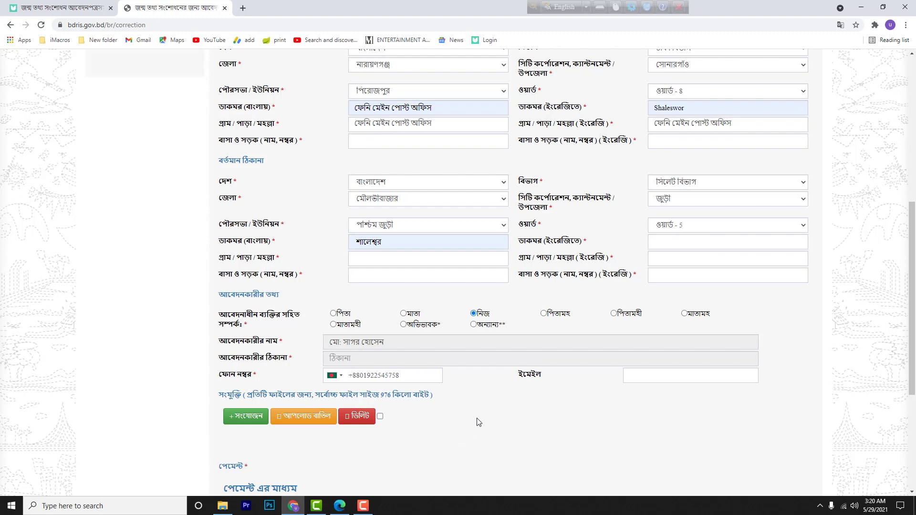
pyautogui.scroll(-2, 477, 422)
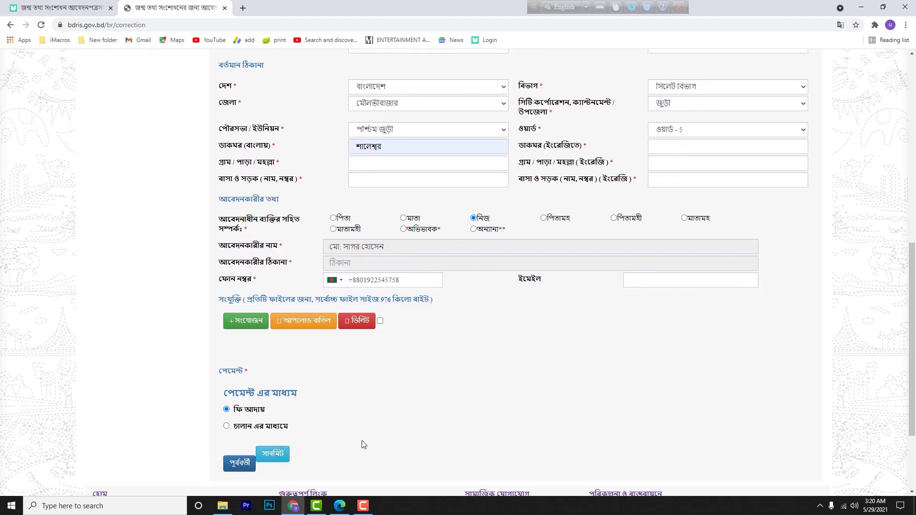
pyautogui.scroll(3, 476, 430)
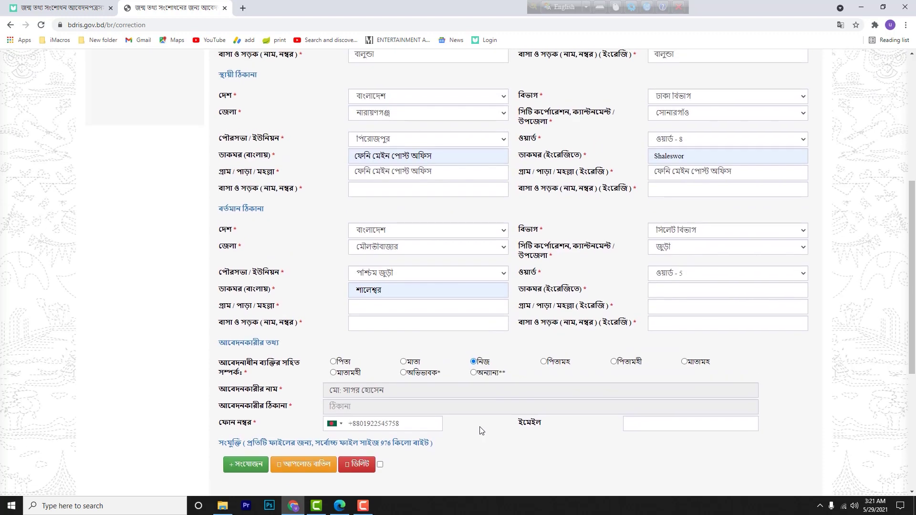
pyautogui.scroll(1, 481, 424)
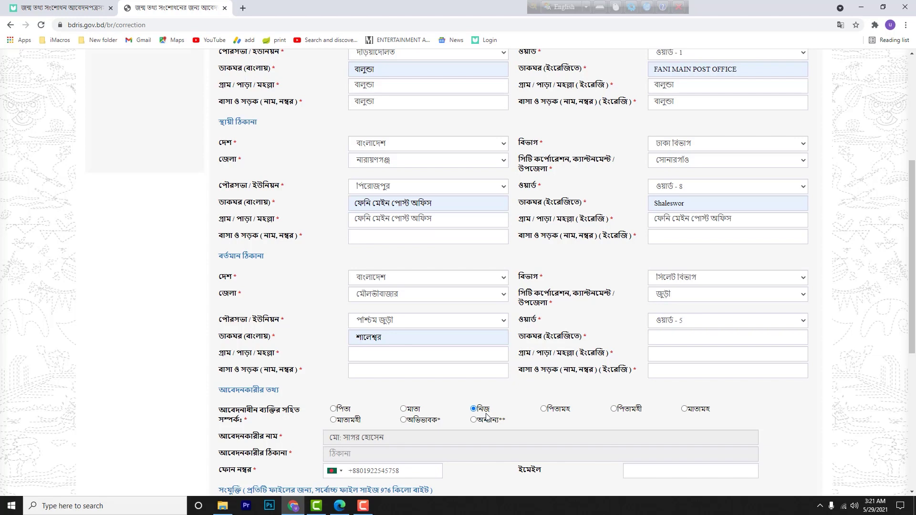
pyautogui.scroll(-2, 487, 408)
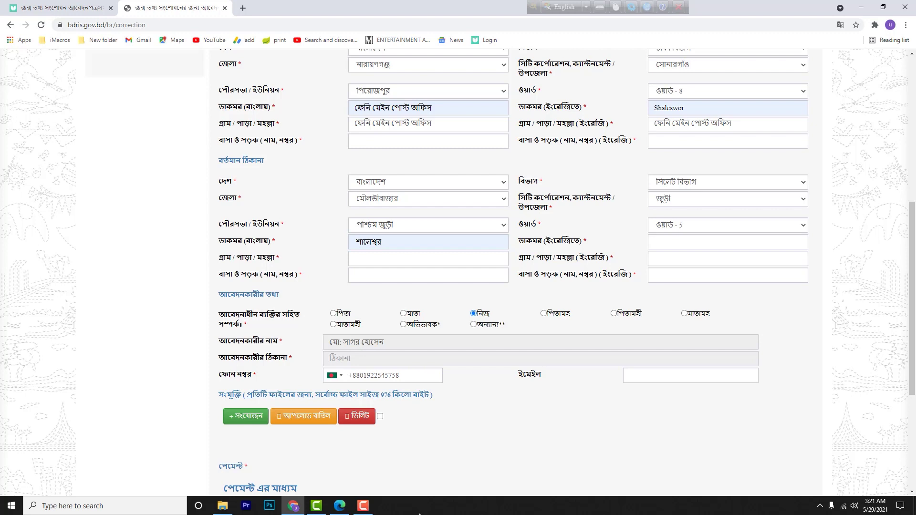
pyautogui.click(249, 422)
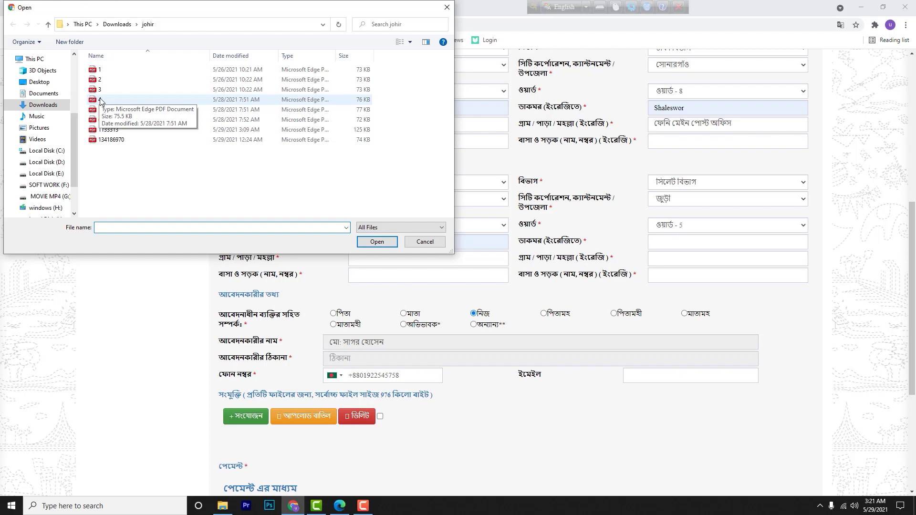
pyautogui.doubleClick(101, 119)
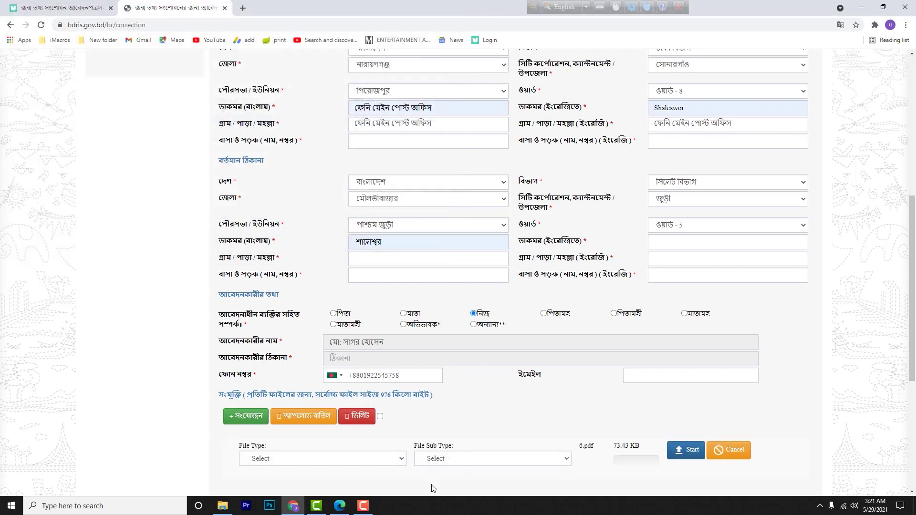
# Set the attachment's file type to নিবন্ধনাধীন ব্যক্তির জাতীয় পরিচয়পত্র and upload it.
pyautogui.click(335, 460)
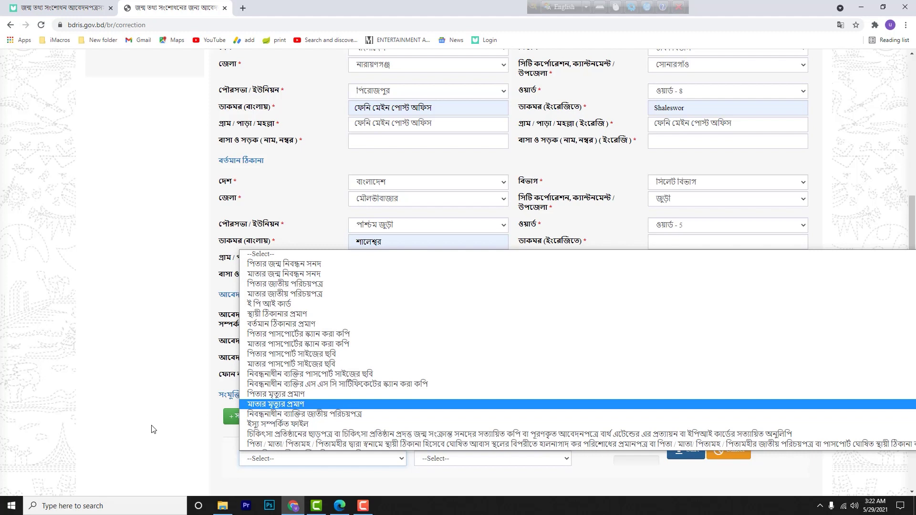
pyautogui.click(305, 414)
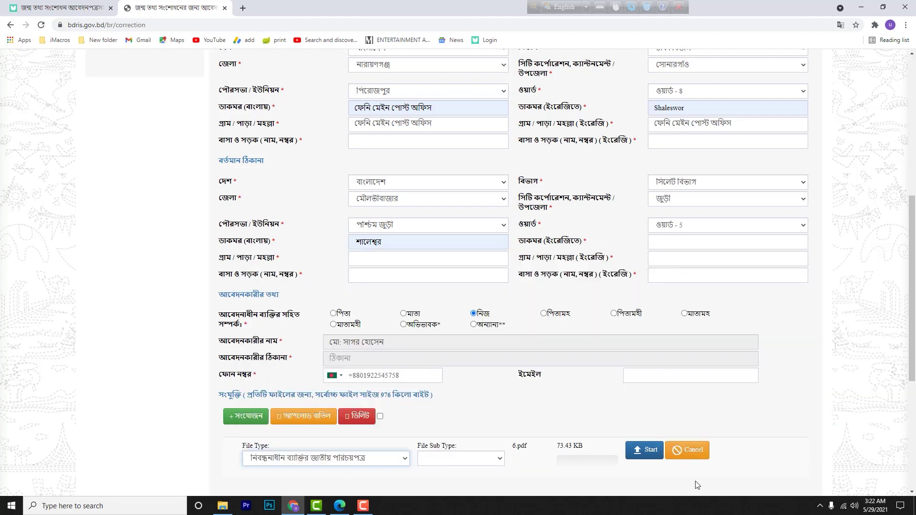
pyautogui.click(647, 451)
# Submit the correction application and open its printable copy.
pyautogui.scroll(-4, 288, 358)
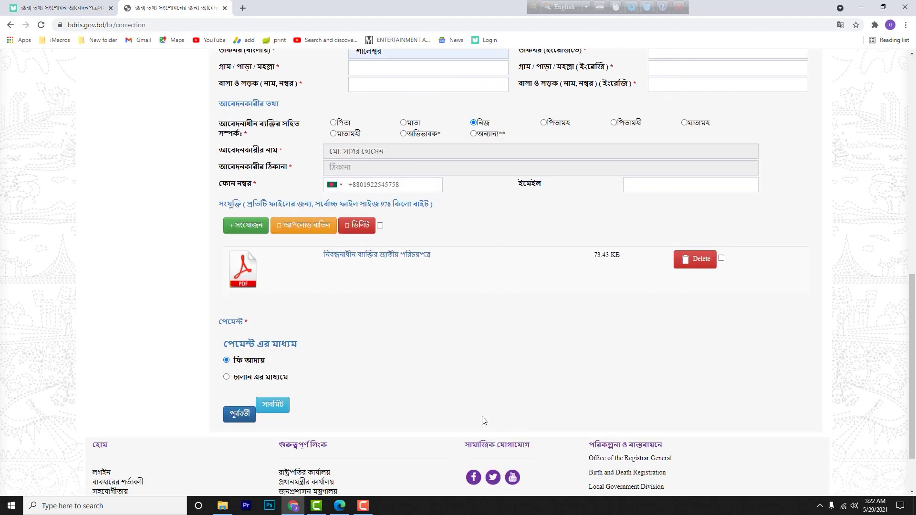
pyautogui.click(286, 407)
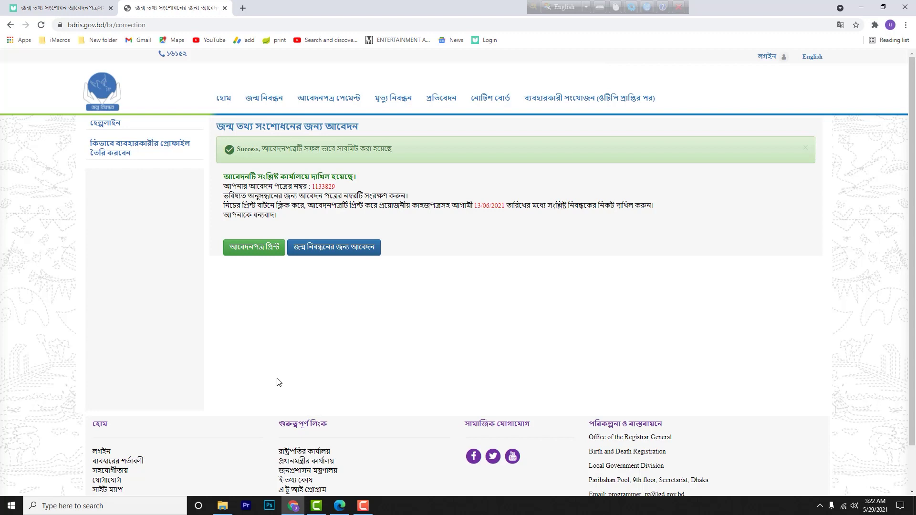
pyautogui.click(253, 248)
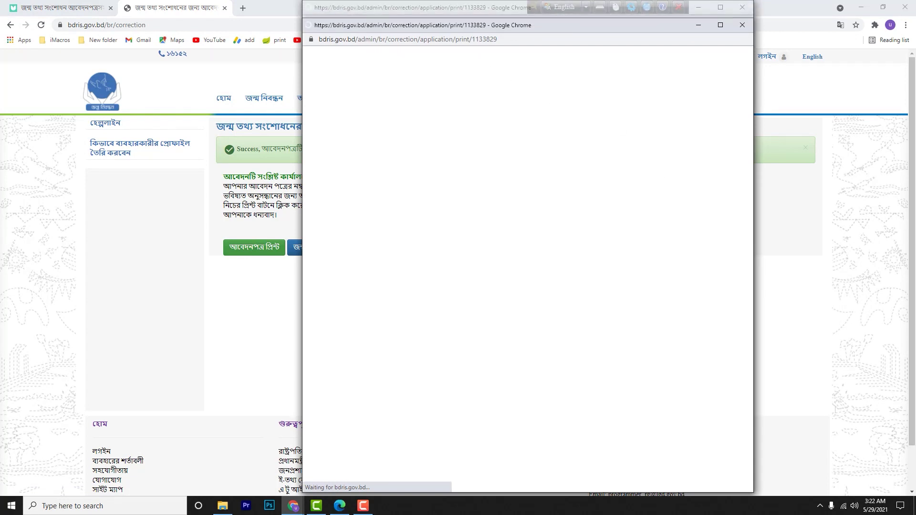
# Switch to Microsoft Edge and review the correction table and signature section in the saved application PDF.
pyautogui.click(339, 506)
pyautogui.scroll(-3, 565, 184)
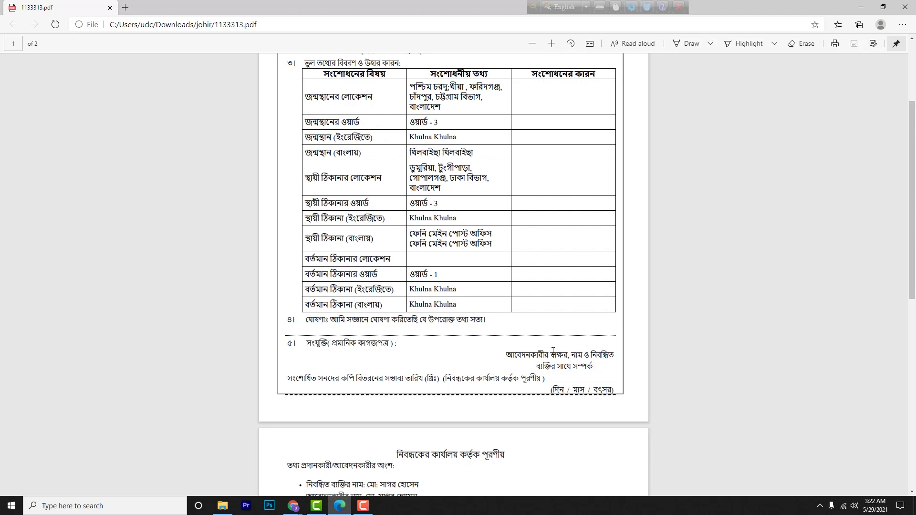
pyautogui.scroll(-3, 553, 351)
pyautogui.scroll(3, 554, 350)
# Switch to the admin application list in Chrome and pay for the first RECEIVED application using ফি আদায়.
pyautogui.click(279, 487)
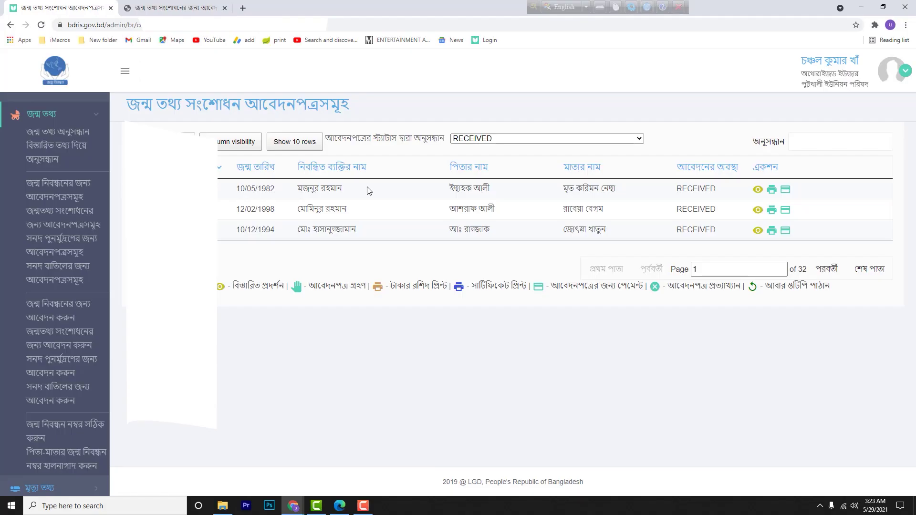
pyautogui.click(784, 193)
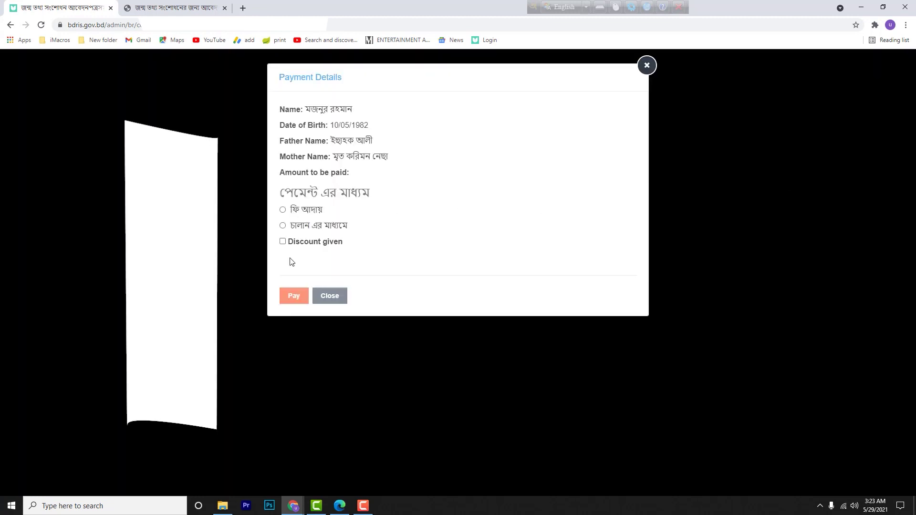
pyautogui.click(283, 210)
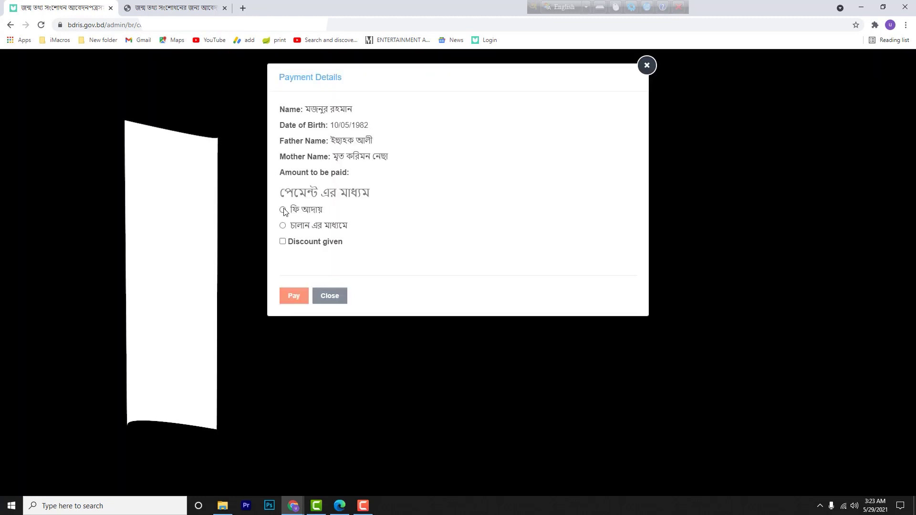
pyautogui.click(294, 294)
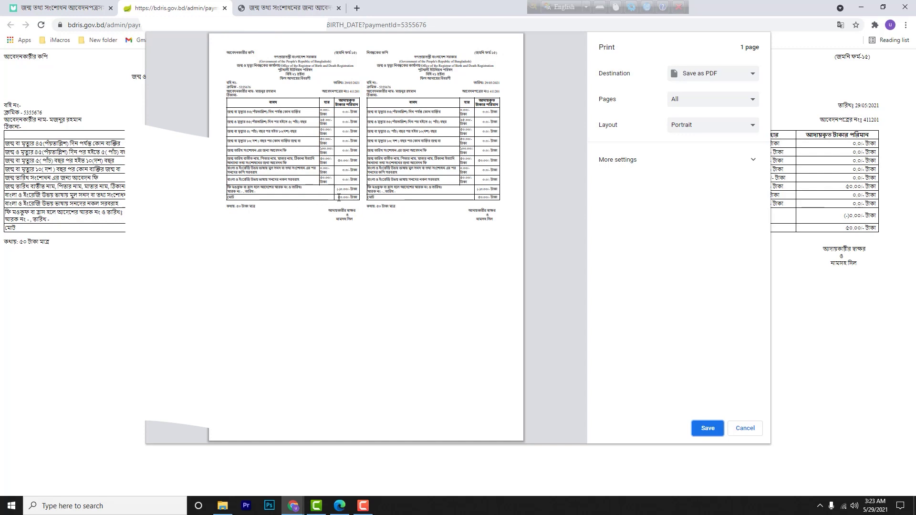
# Examine the total on the payment receipt and cancel printing it.
pyautogui.moveTo(339, 197); pyautogui.dragTo(364, 197)
pyautogui.click(744, 435)
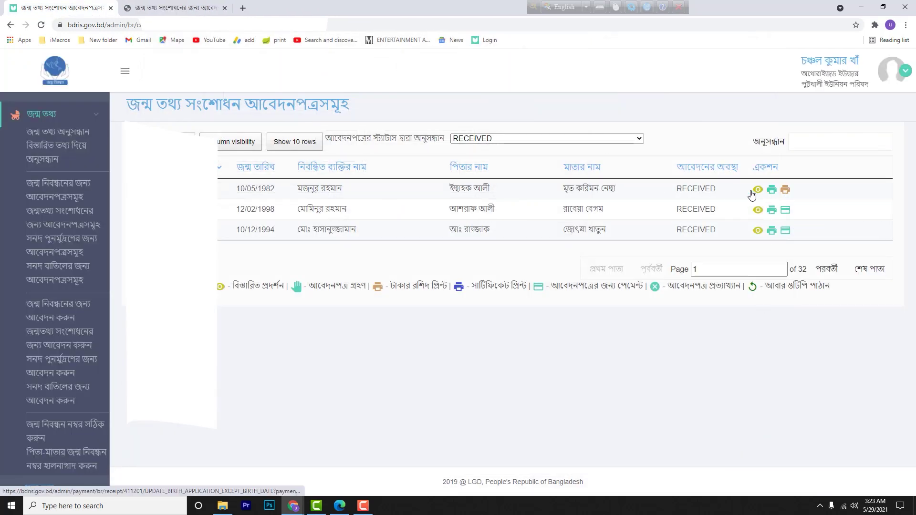
# Filter the correction applications by APPLIED status and try to accept the first two applications.
pyautogui.click(638, 138)
pyautogui.click(566, 157)
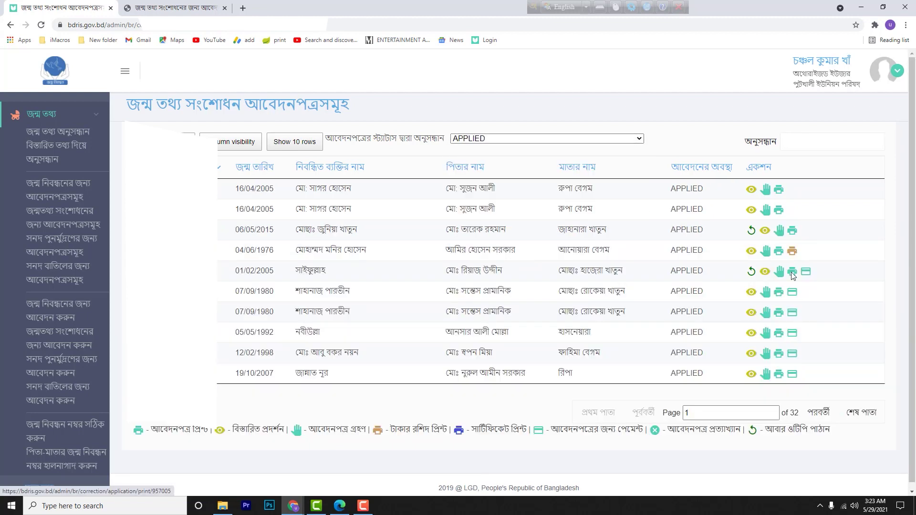
pyautogui.click(766, 190)
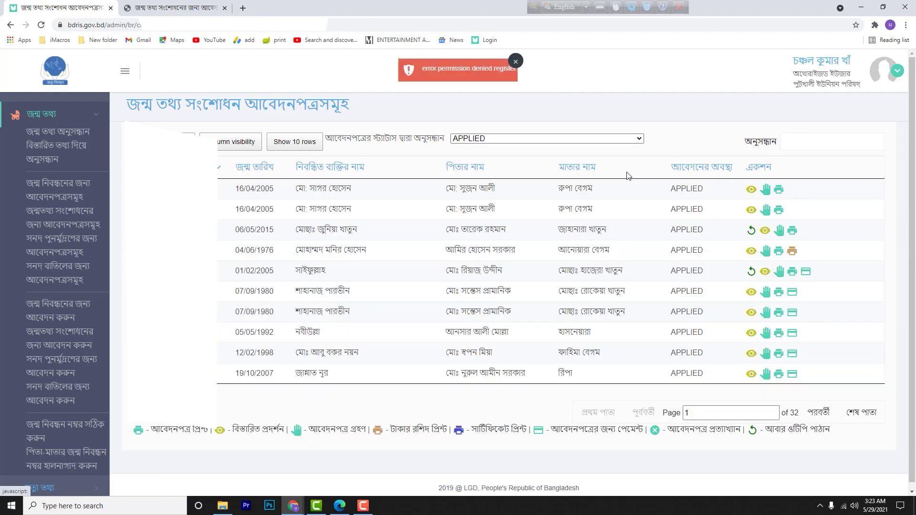
pyautogui.click(766, 211)
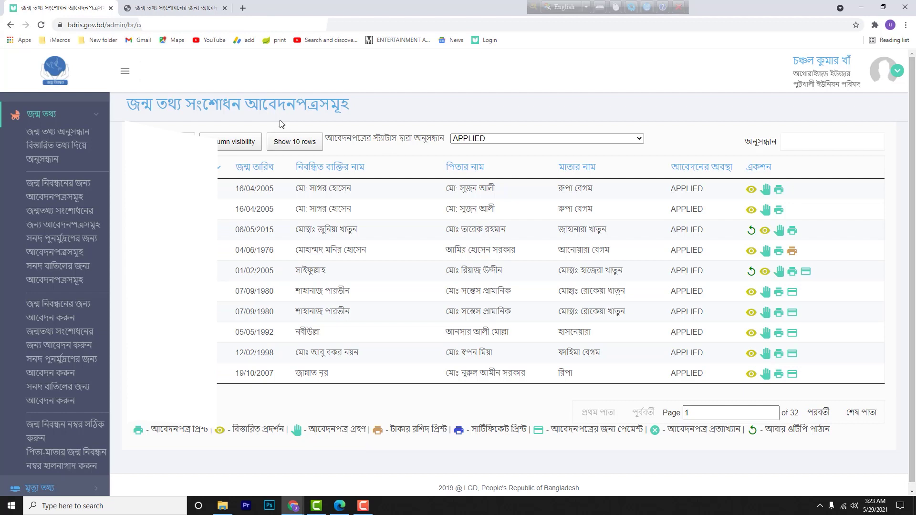
# Filter the correction applications by RECEIVED status and highlight the first application's status.
pyautogui.click(173, 9)
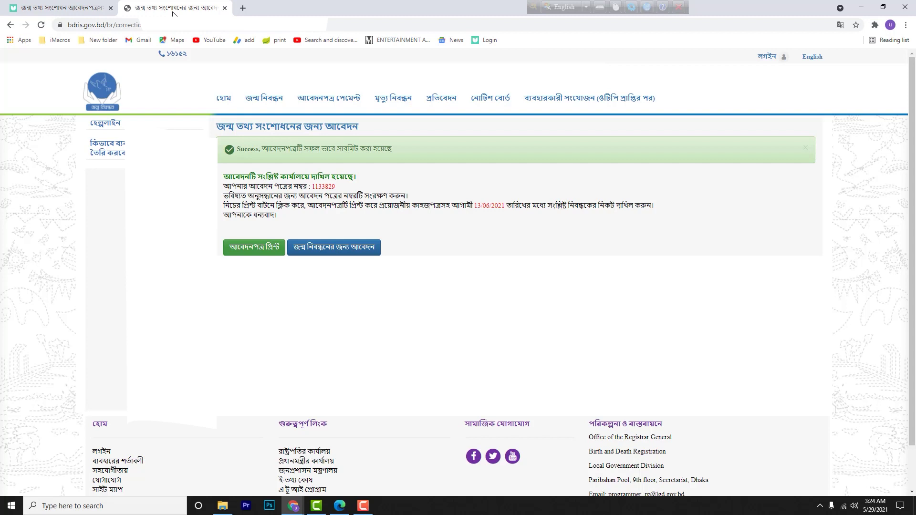
pyautogui.click(99, 14)
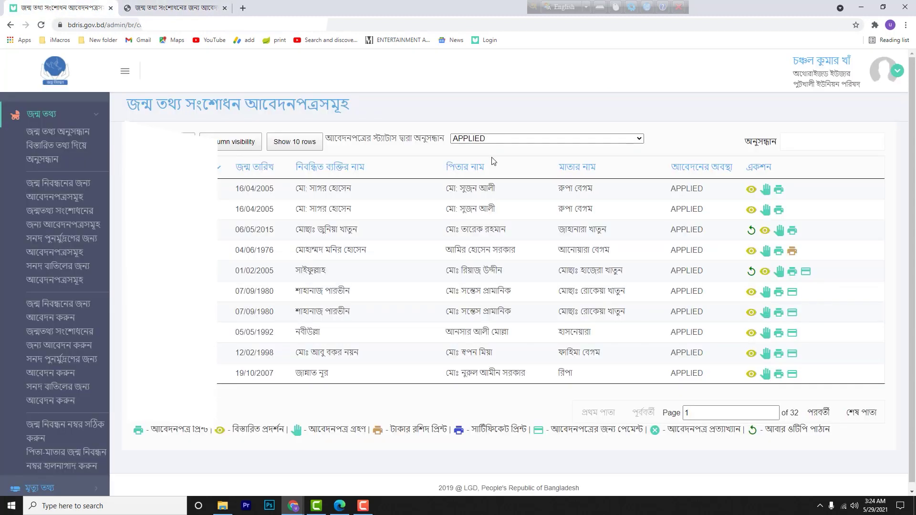
pyautogui.click(602, 143)
pyautogui.click(560, 165)
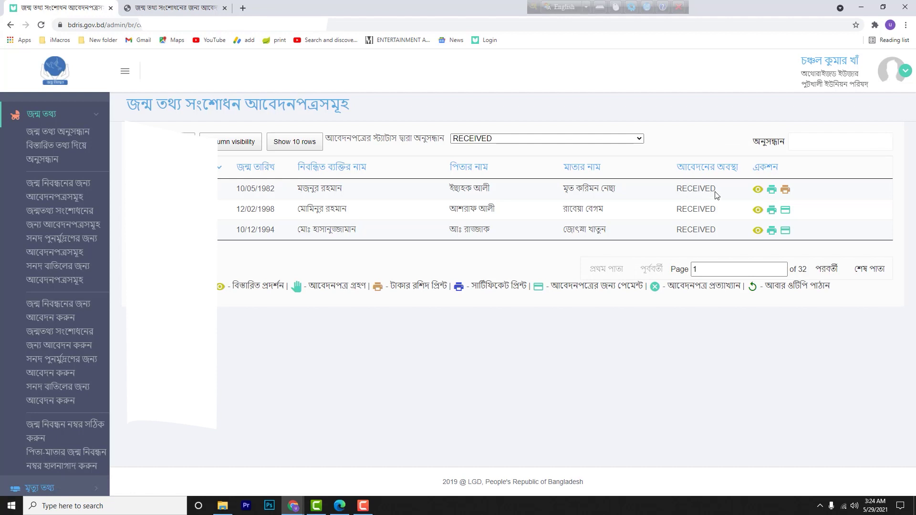
pyautogui.moveTo(676, 189); pyautogui.dragTo(716, 190)
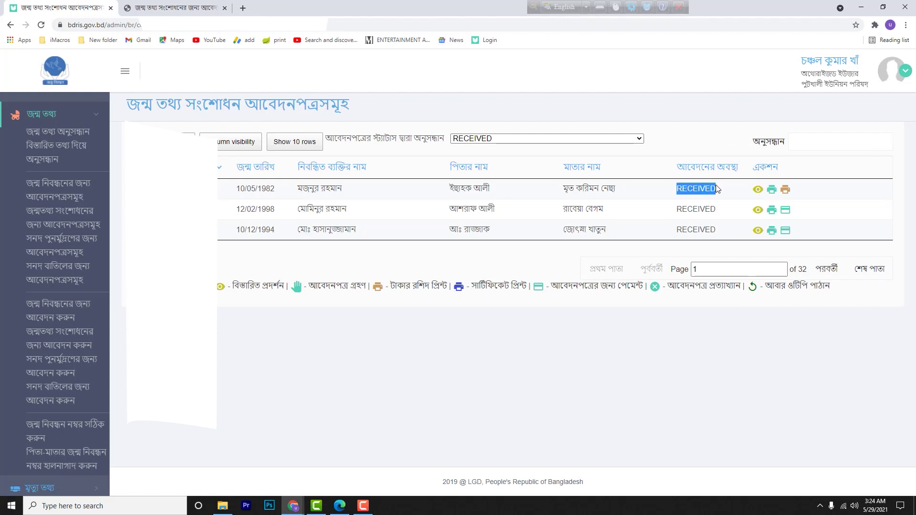